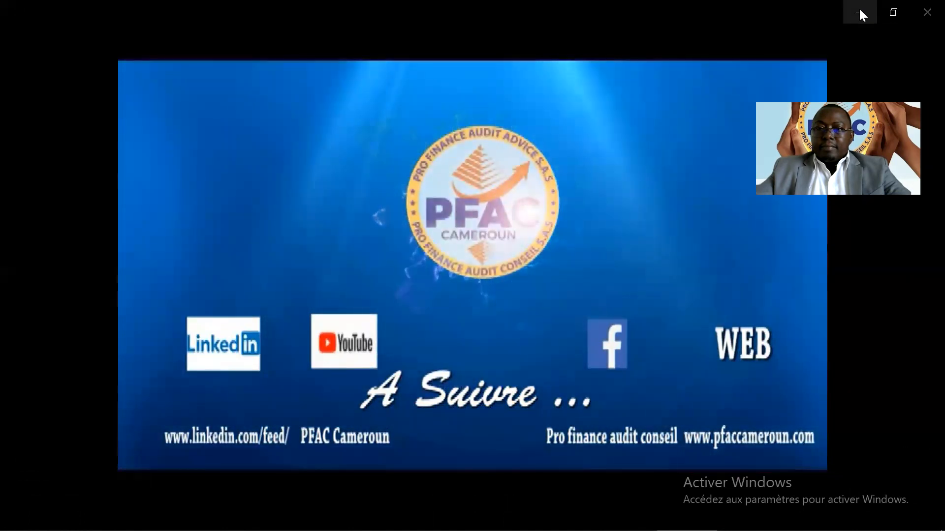
Leave the intro video and set the payroll period to OCTOBRE 2021 on the Paramettres sheet
click(859, 12)
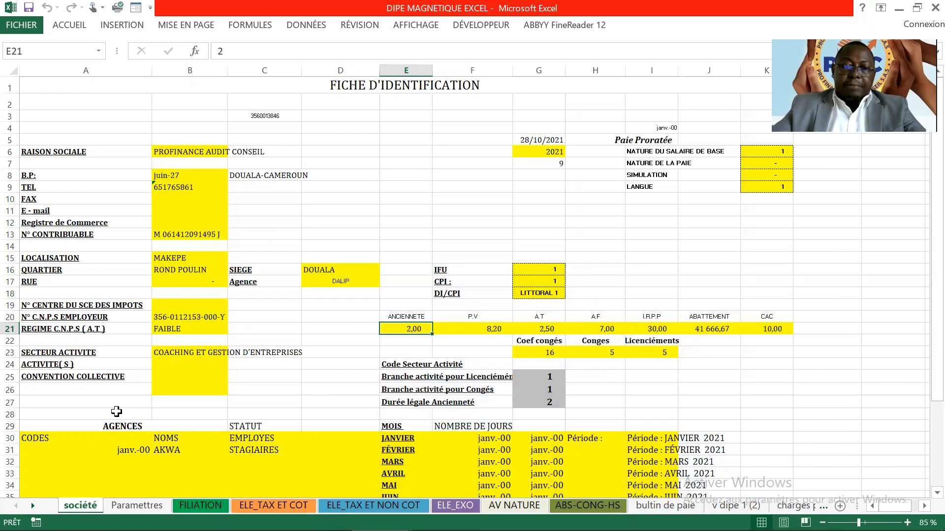
click(138, 506)
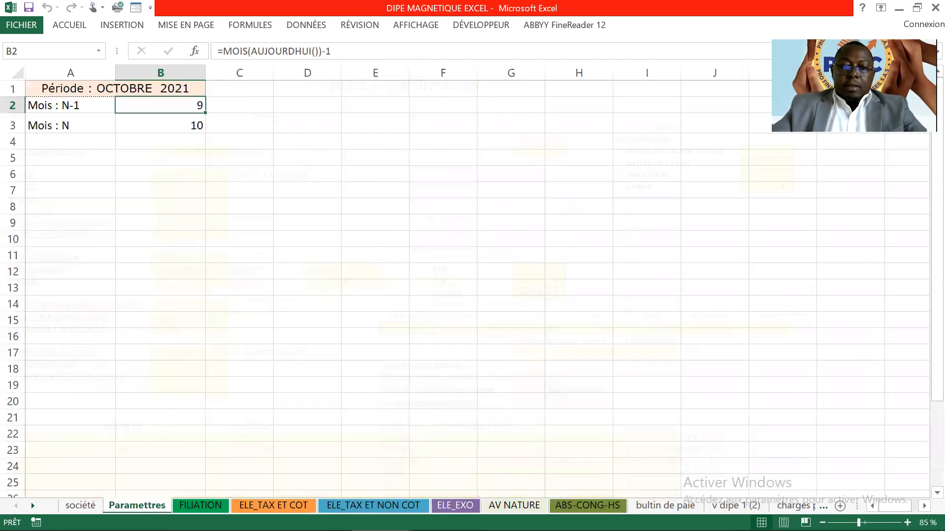
click(149, 88)
click(213, 90)
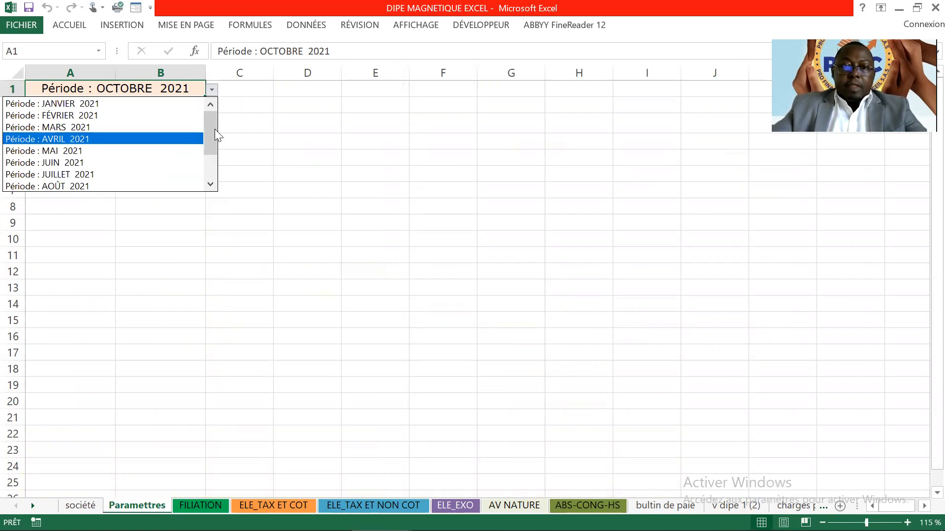
scroll(214, 129, down, 1)
click(101, 175)
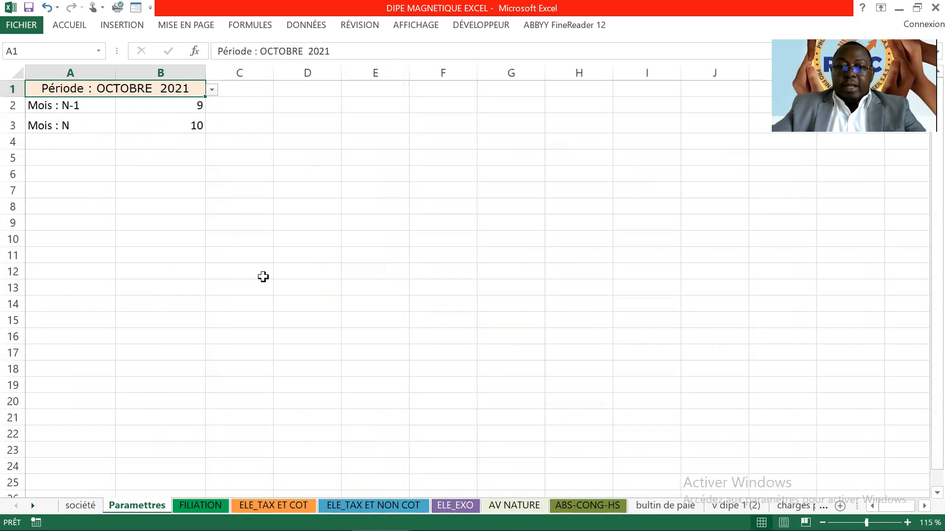
Look through the employee list on the FILIATION sheet down to its last filled row
click(199, 505)
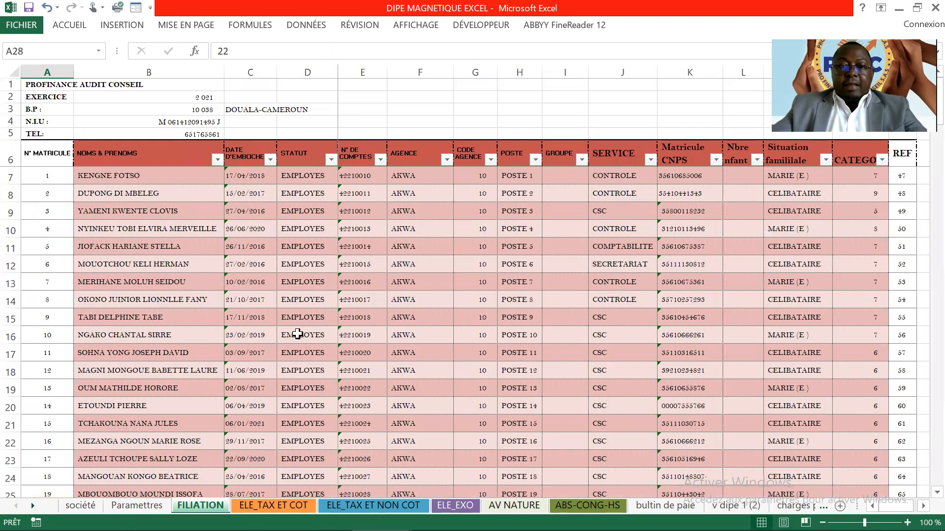
scroll(246, 285, down, 2)
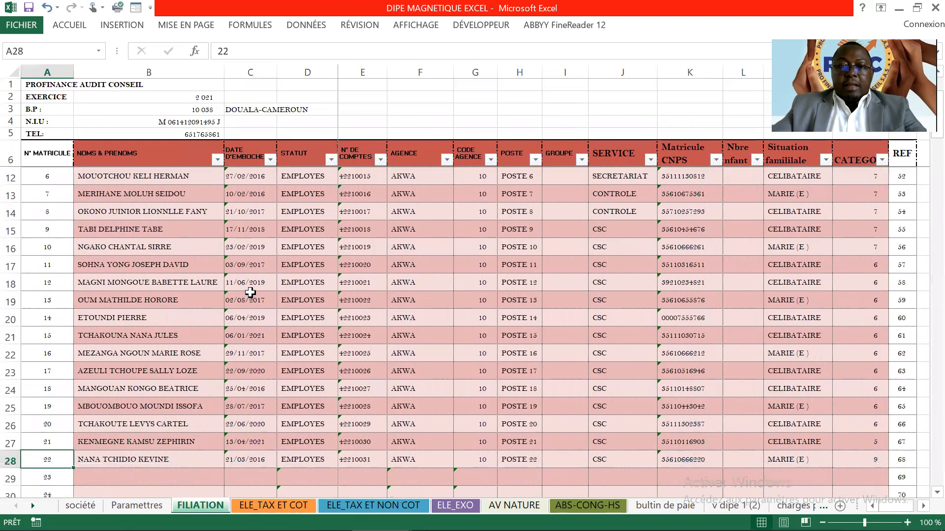
scroll(262, 294, up, 2)
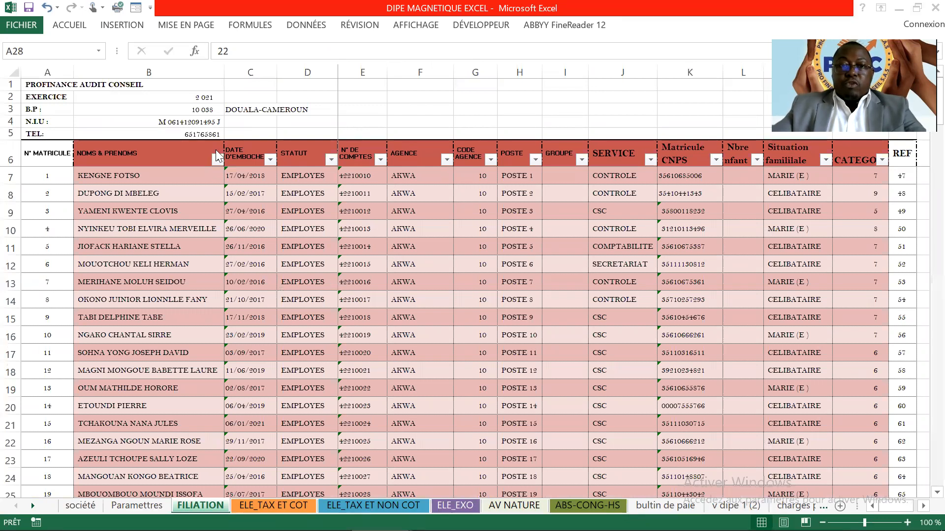
Open the data form for the FILIATION table, advance four records to the fifth employee, and close the form
click(189, 154)
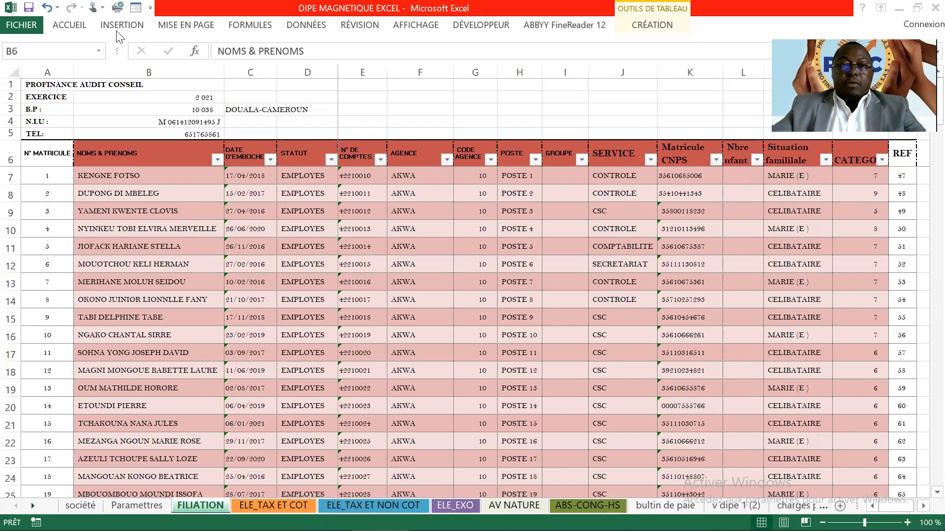
click(136, 7)
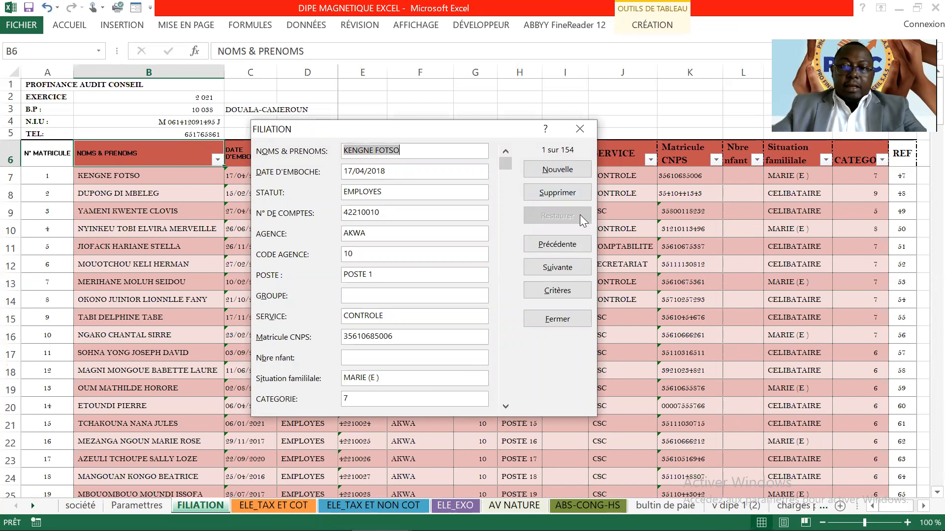
click(575, 270)
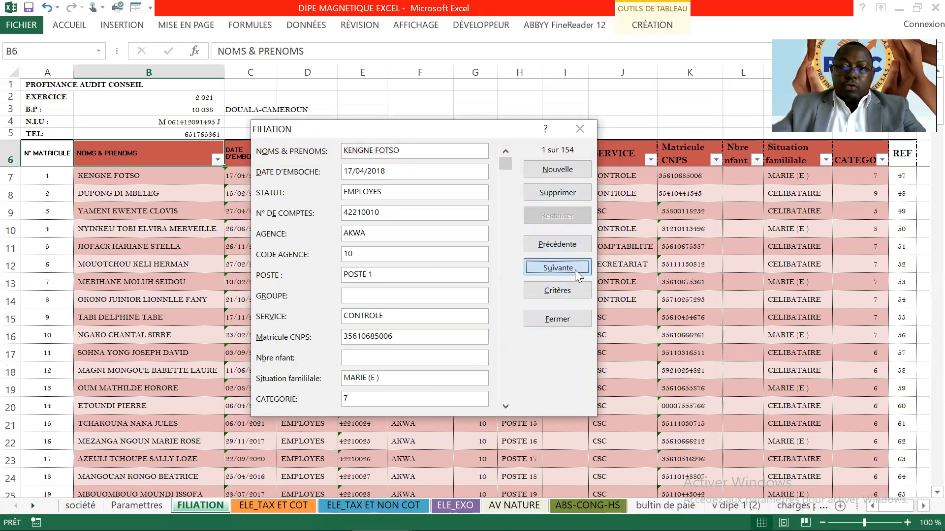
click(574, 269)
click(574, 270)
click(574, 270)
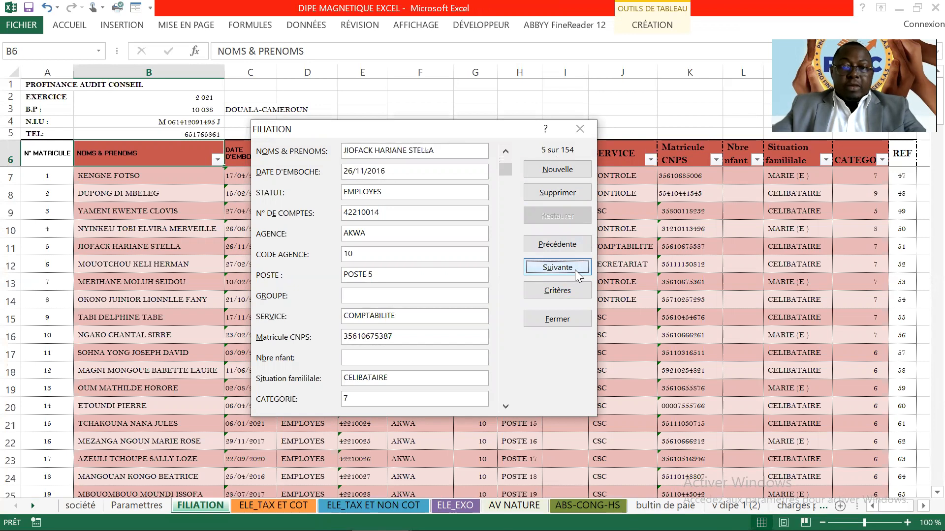
click(586, 127)
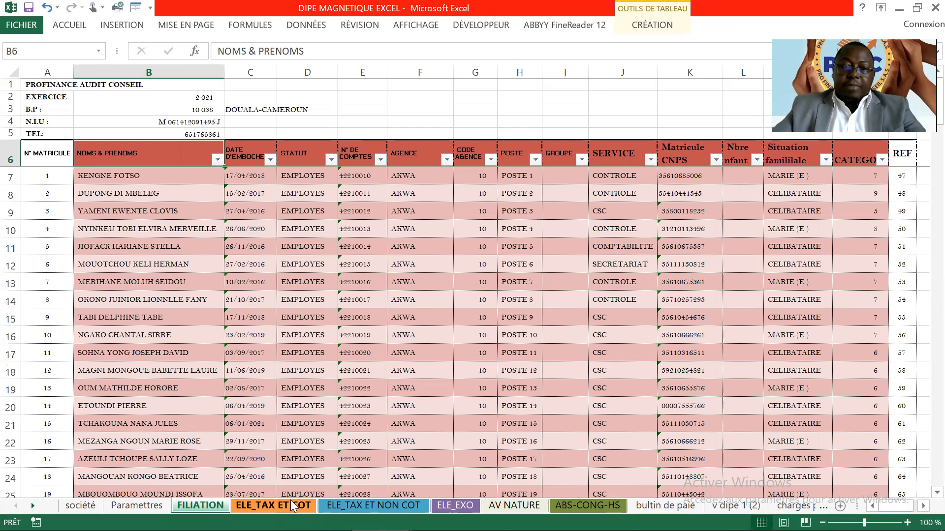
View the taxable and contributory pay elements on the ELE_TAX ET COT sheet, including its data form
click(289, 500)
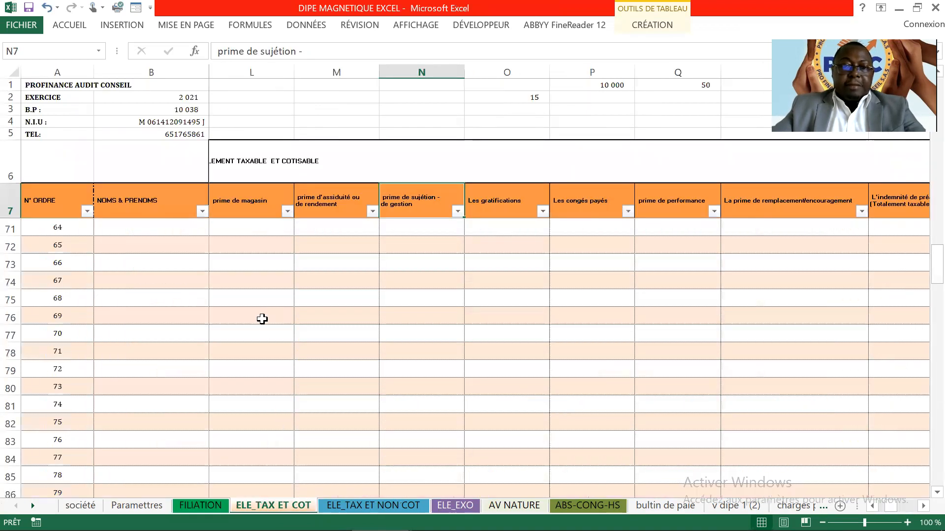
scroll(257, 320, up, 20)
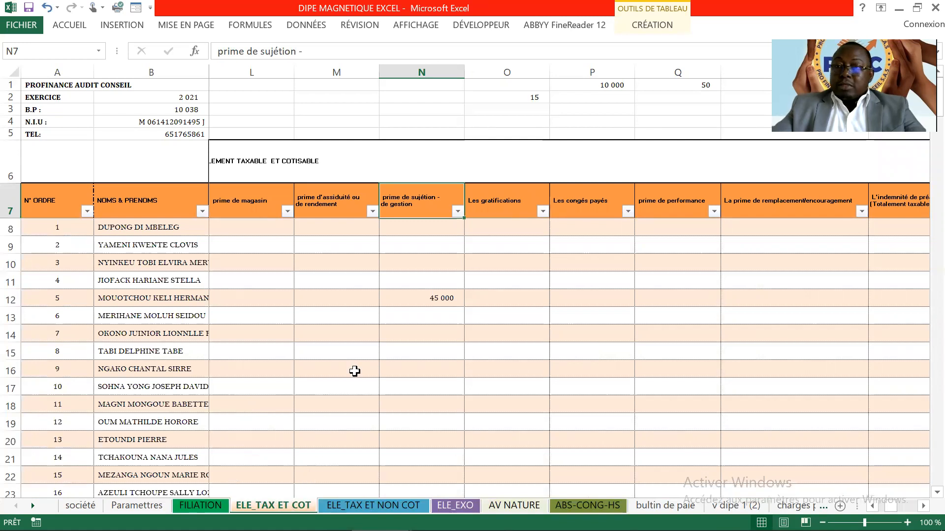
click(270, 266)
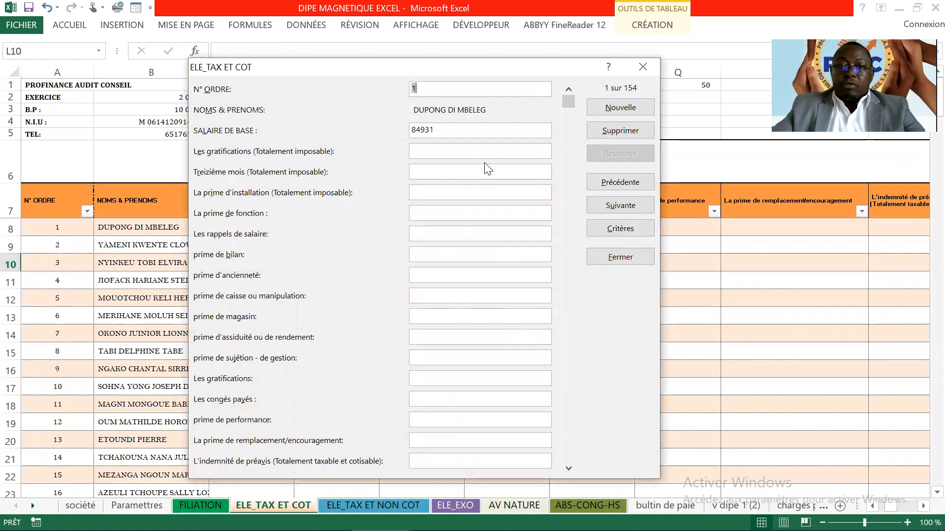
click(639, 65)
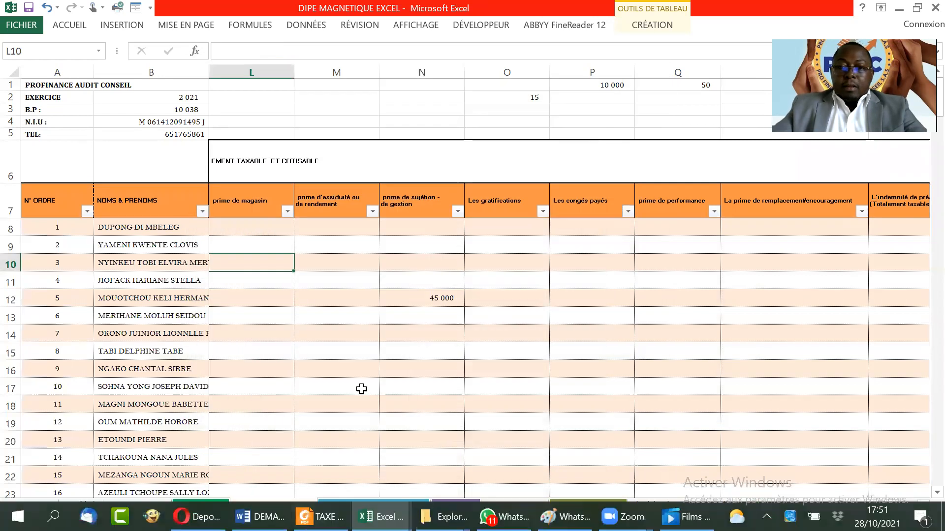
Review the ELE_TAX ET NON COT, ELE_EXO, AV NATURE and ABS-CONG-HS sheets one after another
click(376, 501)
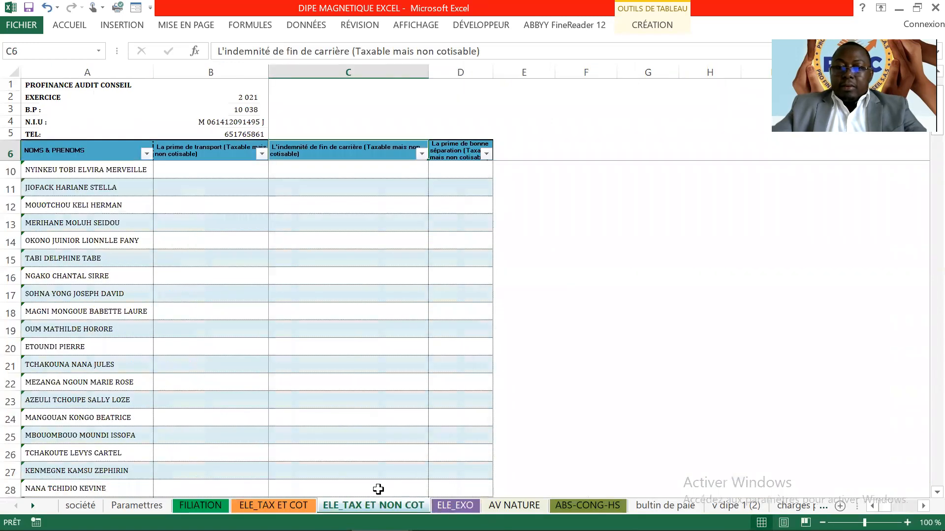
scroll(352, 412, up, 1)
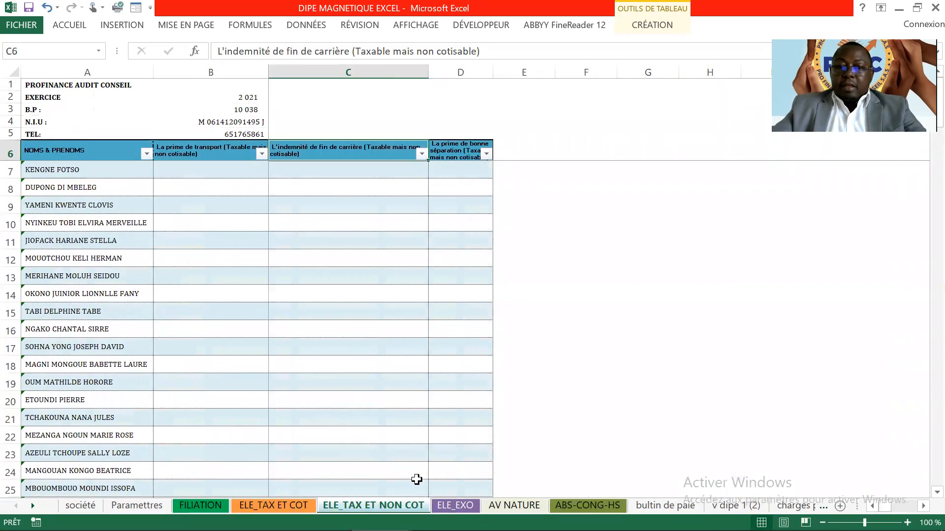
click(455, 506)
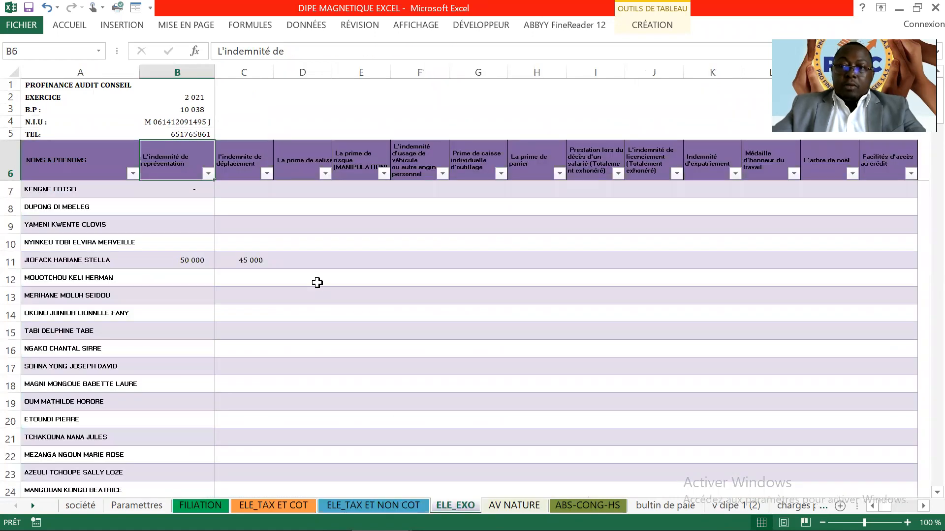
click(514, 506)
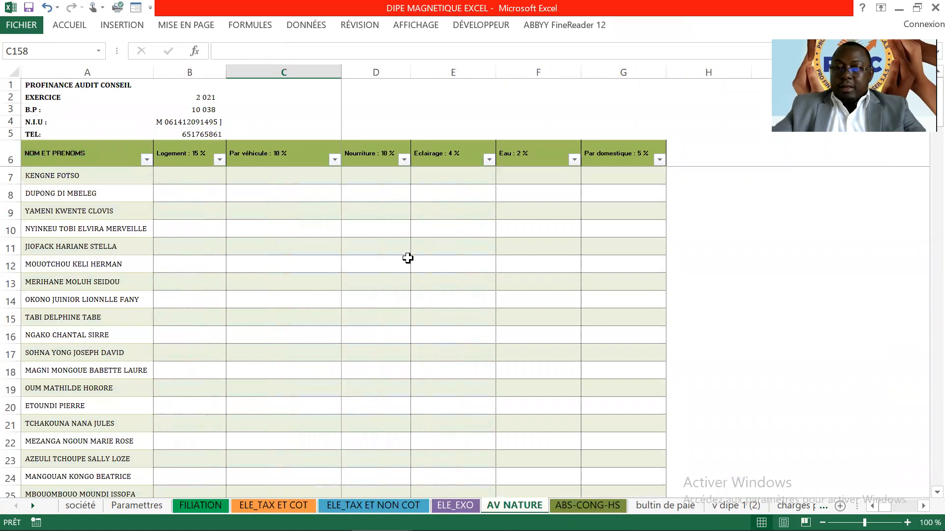
click(587, 506)
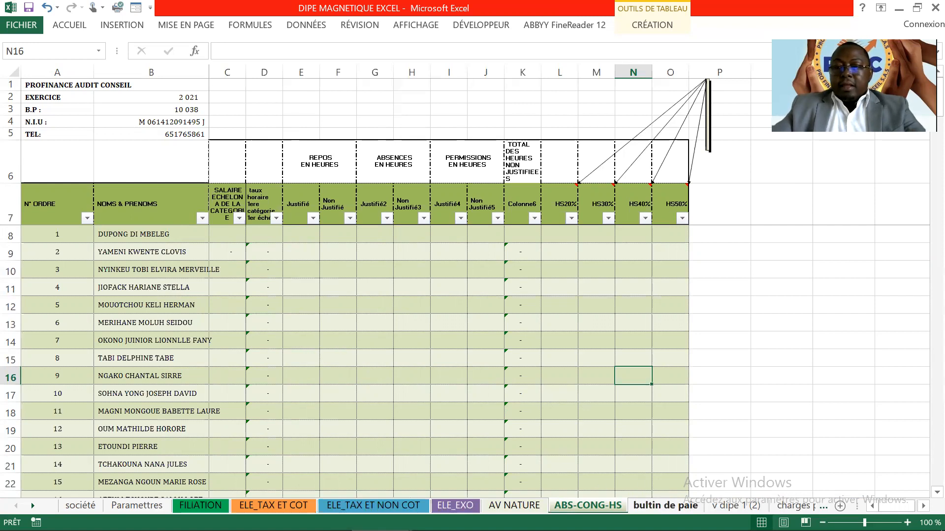
Display the payslip of the employee with ref 6 on the bultin de paie sheet and view its first pay items
click(664, 506)
scroll(375, 327, up, 5)
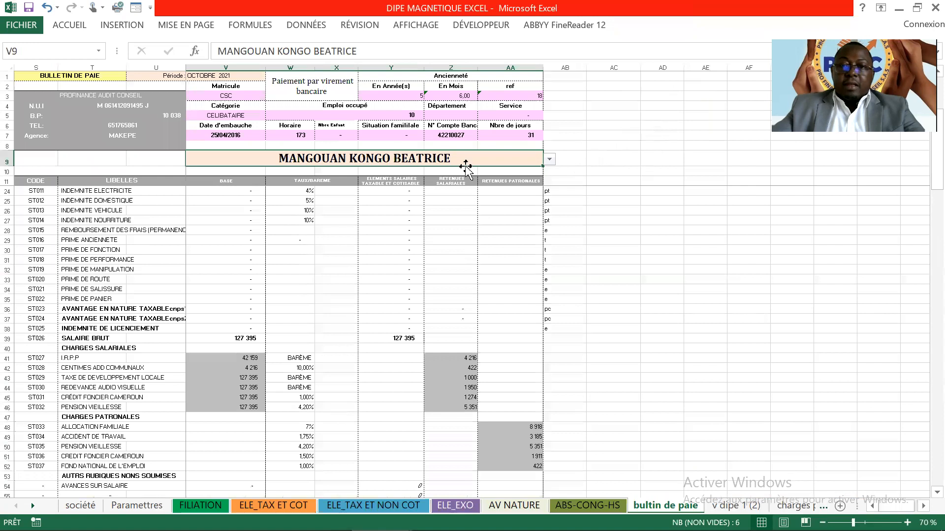
click(549, 159)
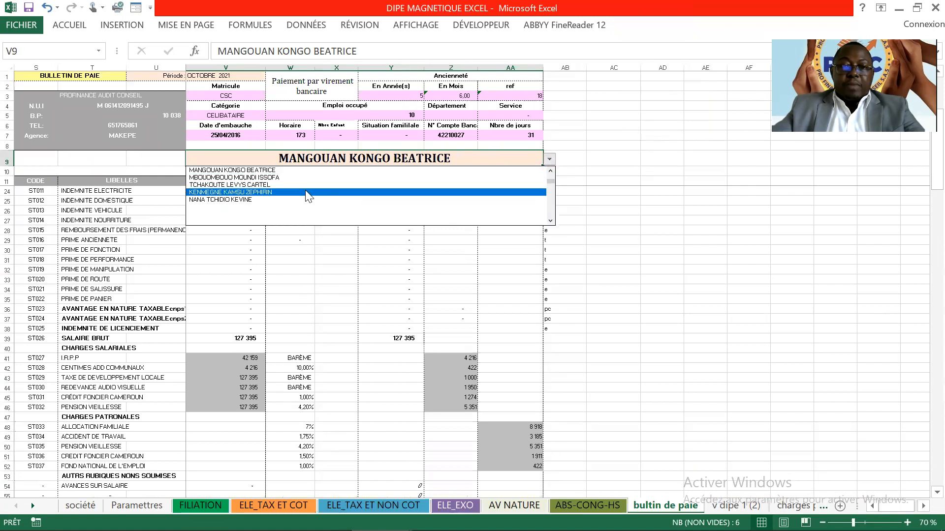
scroll(548, 178, up, 3)
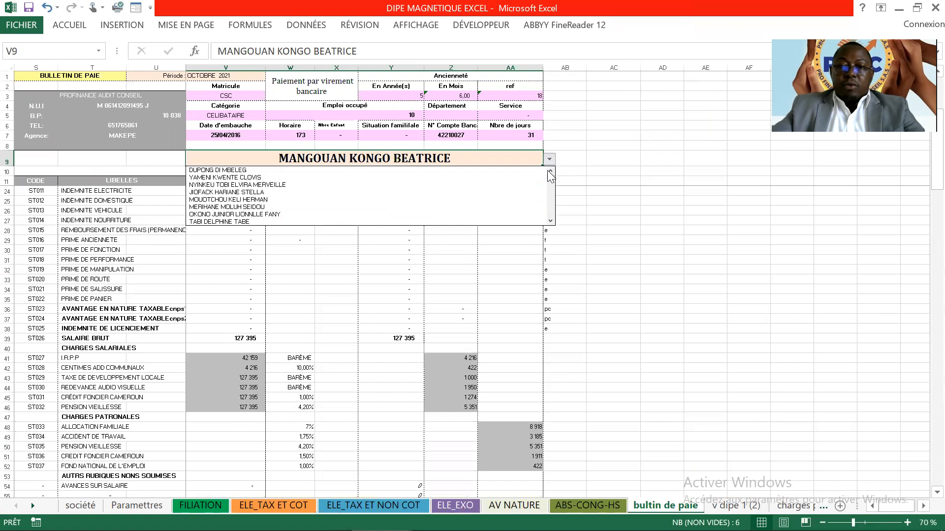
click(250, 200)
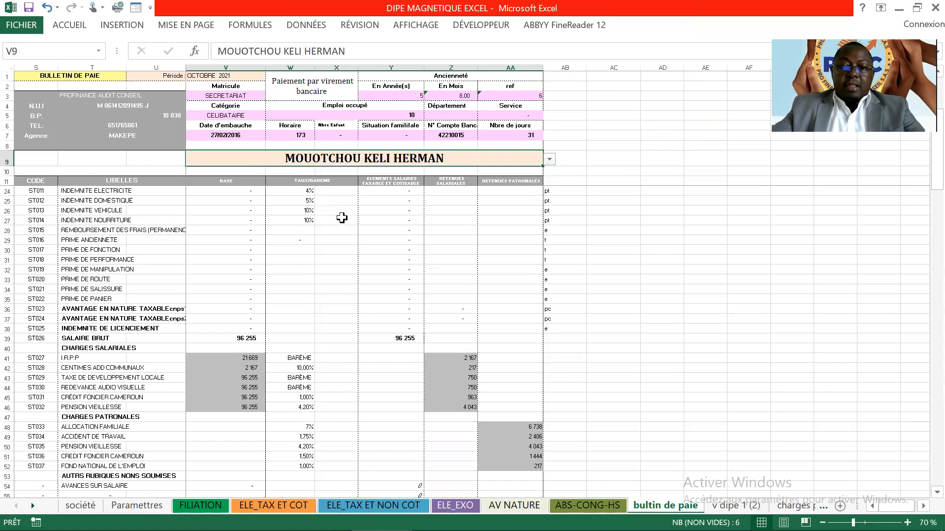
scroll(374, 221, up, 4)
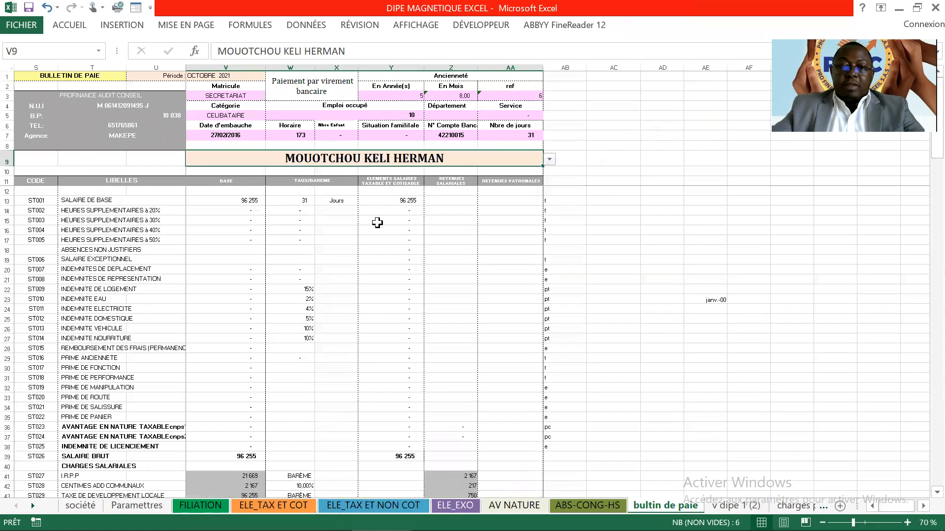
Display the payslips of the employees with ref 9, 12 and 16 in turn
click(550, 159)
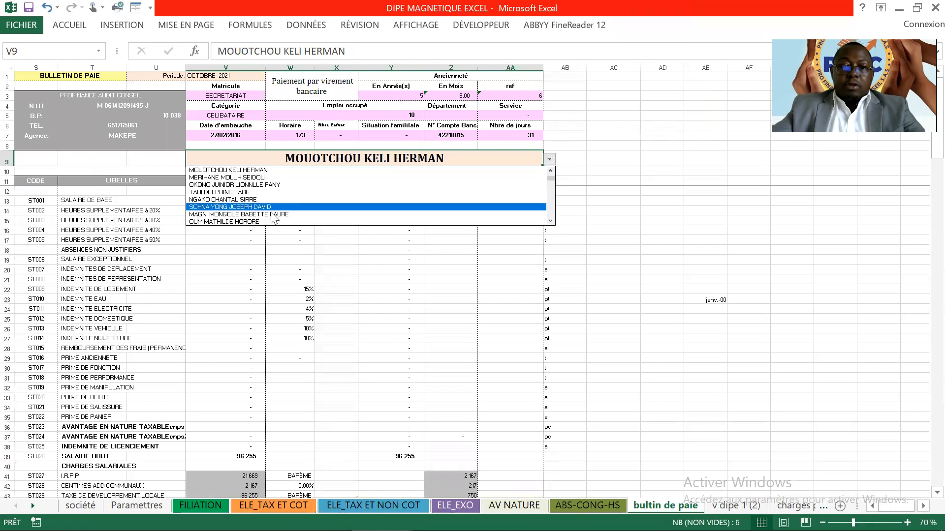
click(242, 192)
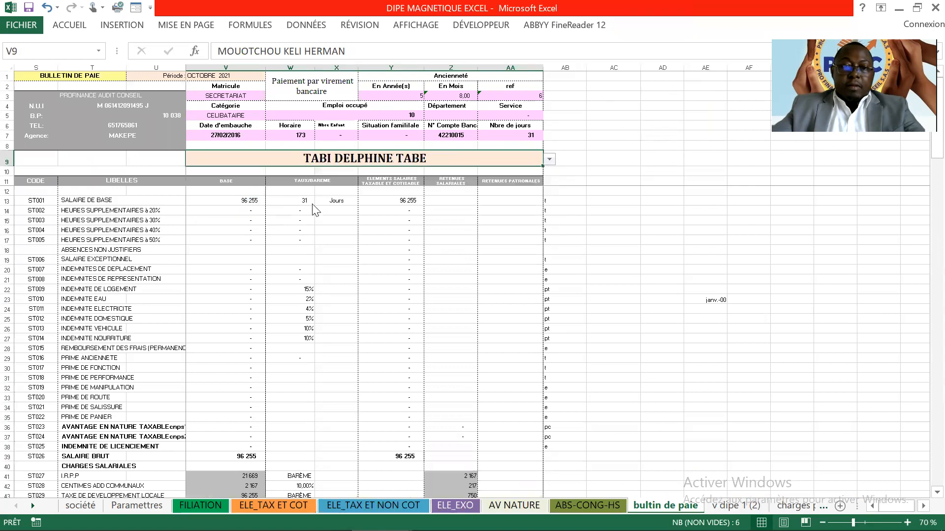
click(549, 159)
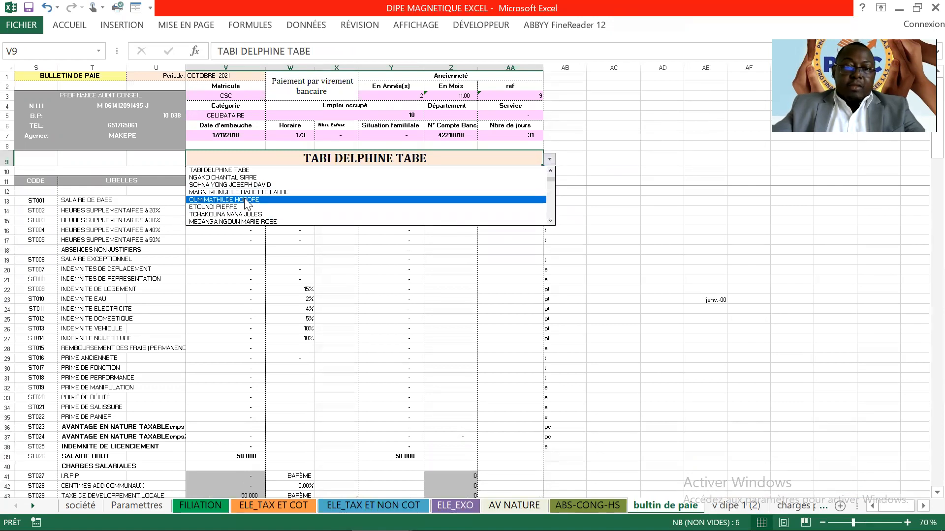
click(258, 192)
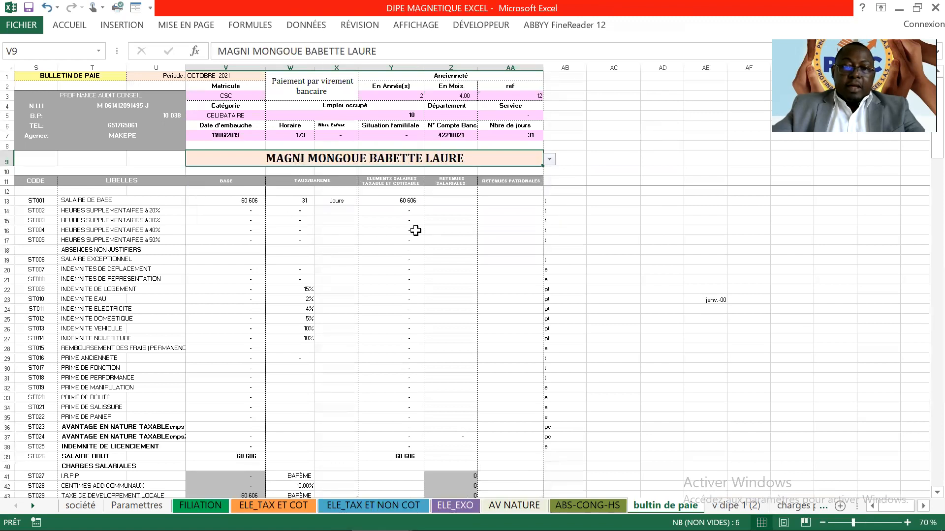
click(549, 160)
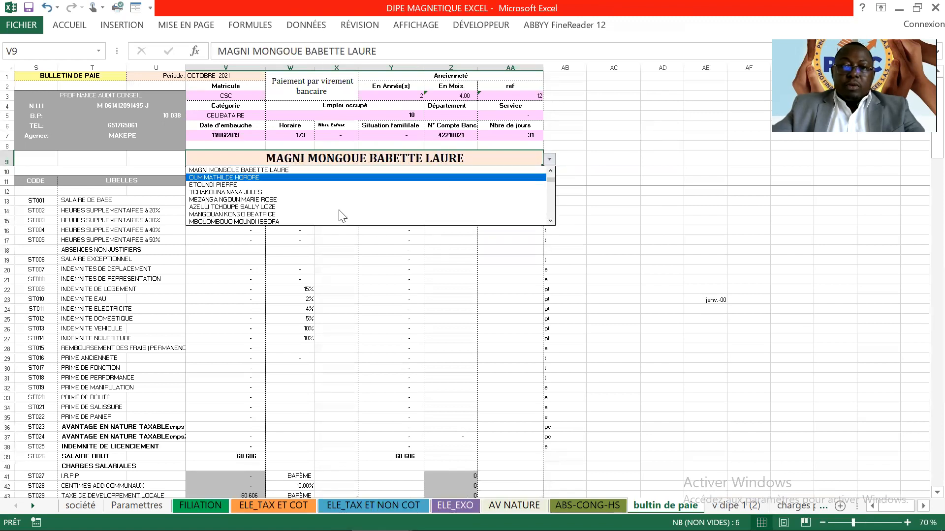
click(281, 200)
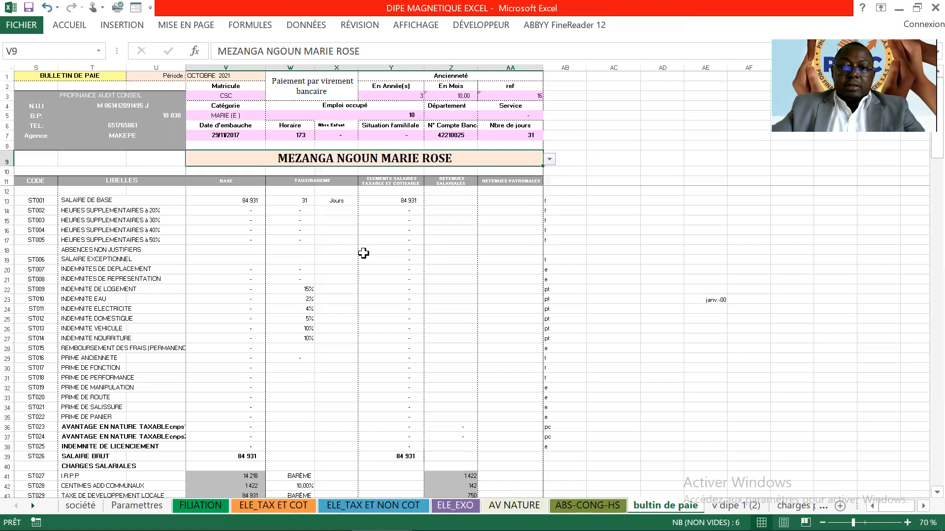
Display the payslip of the employee with ref 21, check its totals, and switch to the last employee on the list
click(549, 160)
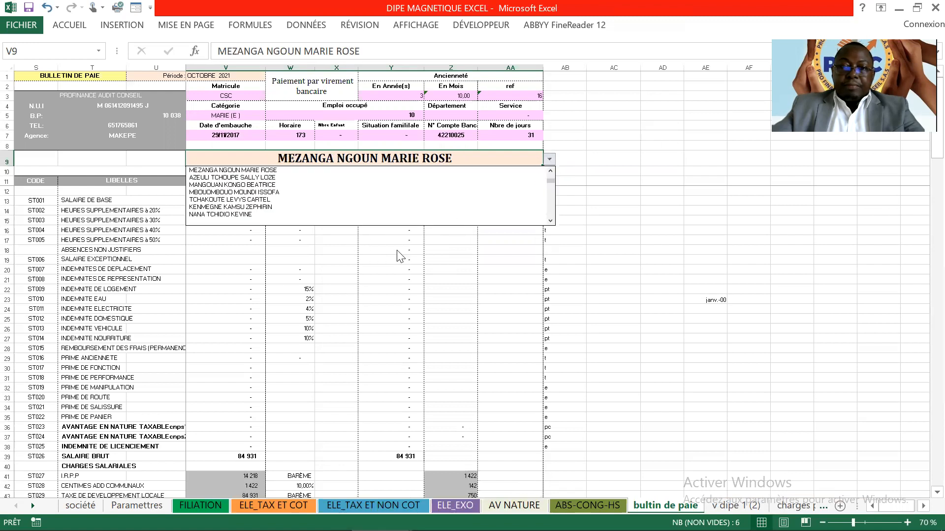
click(239, 207)
scroll(395, 296, down, 10)
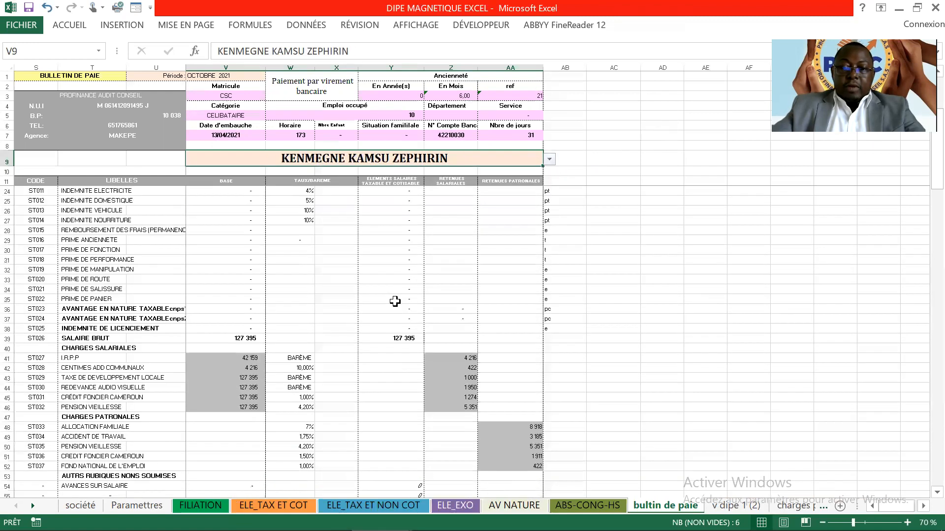
click(550, 159)
click(251, 178)
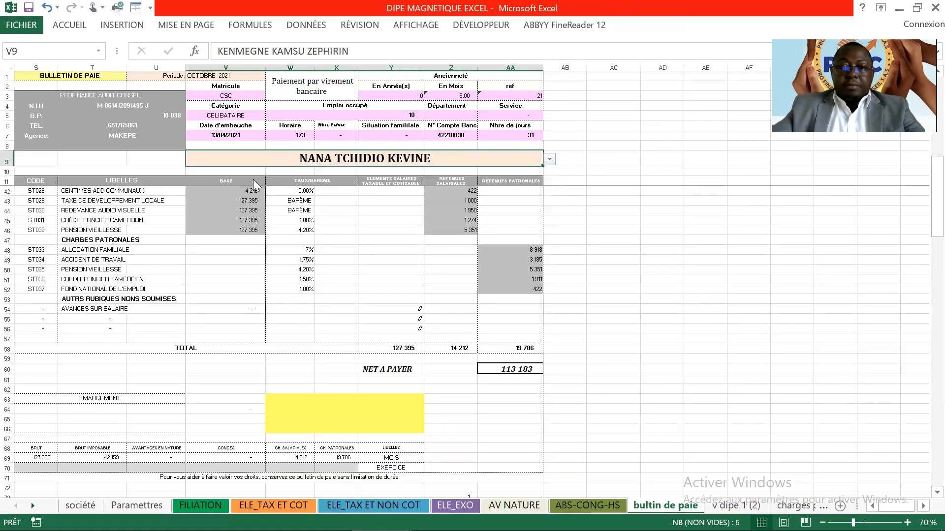
Display the payslip of the employee with ref 5 and review its pay items, contributions and net pay
click(549, 160)
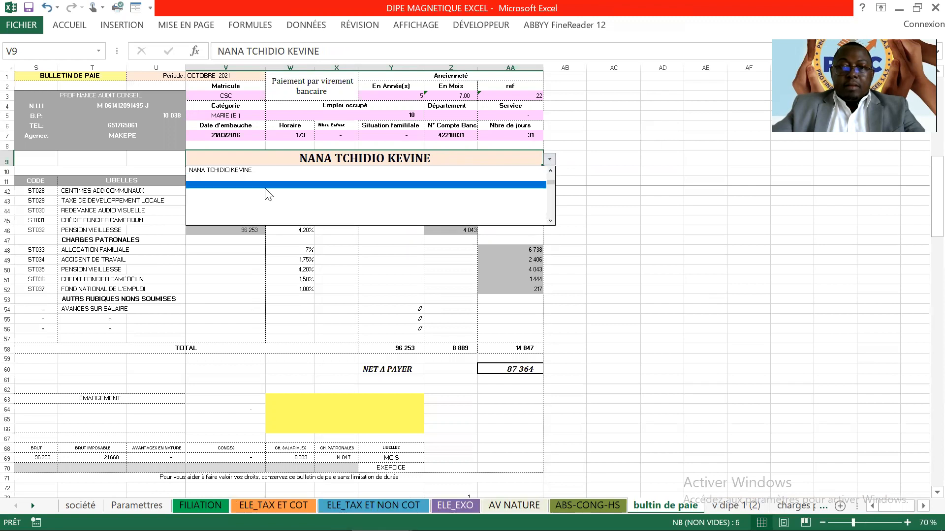
click(548, 173)
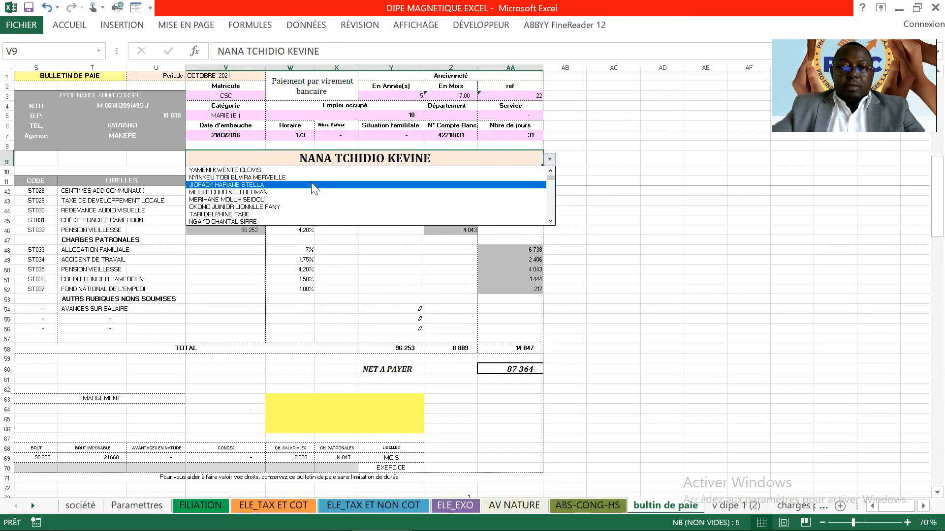
click(311, 184)
scroll(447, 288, up, 4)
scroll(447, 287, up, 6)
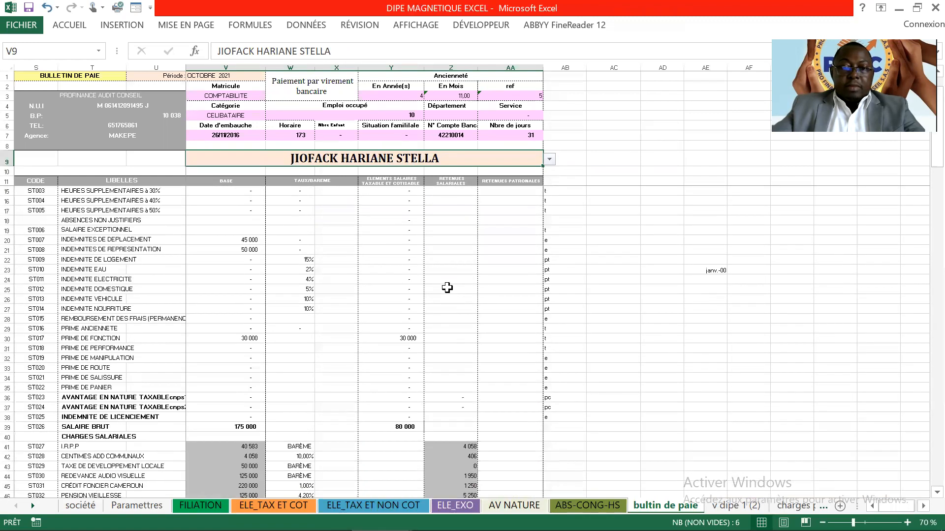
scroll(446, 295, down, 5)
scroll(447, 299, down, 2)
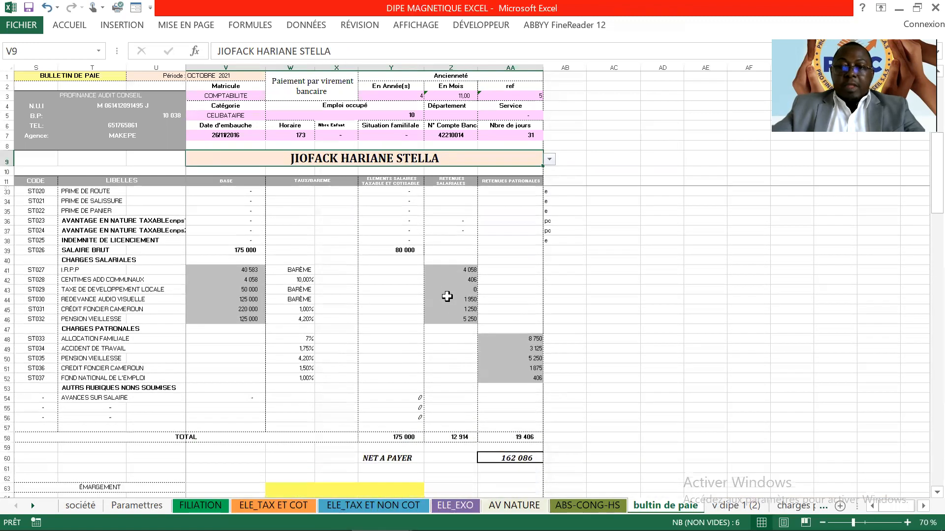
scroll(391, 400, up, 2)
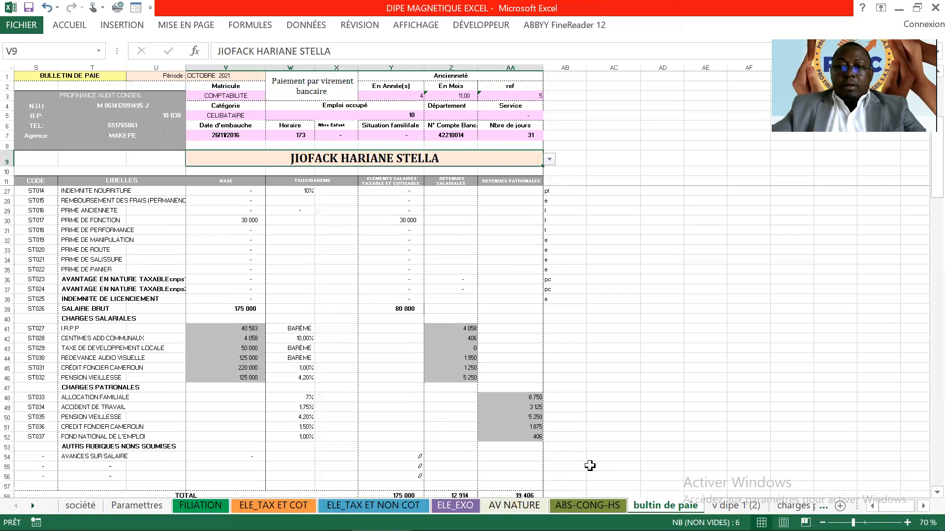
scroll(361, 403, up, 2)
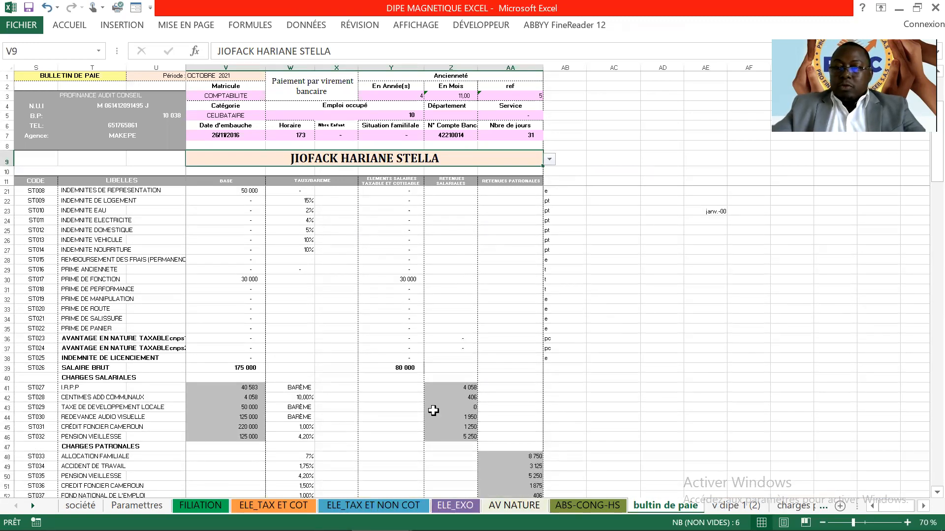
Generate the month's magnetic DIPE from the v dipe 1 (2) sheet, replacing the existing DIPE MAGNETIQUE EXCEL.prn on the Desktop
click(736, 505)
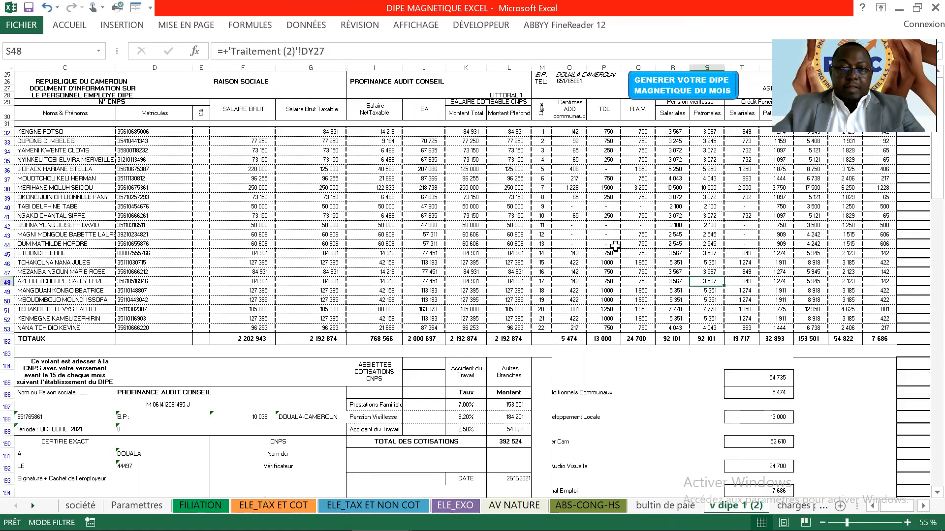
scroll(571, 291, down, 2)
scroll(571, 290, up, 2)
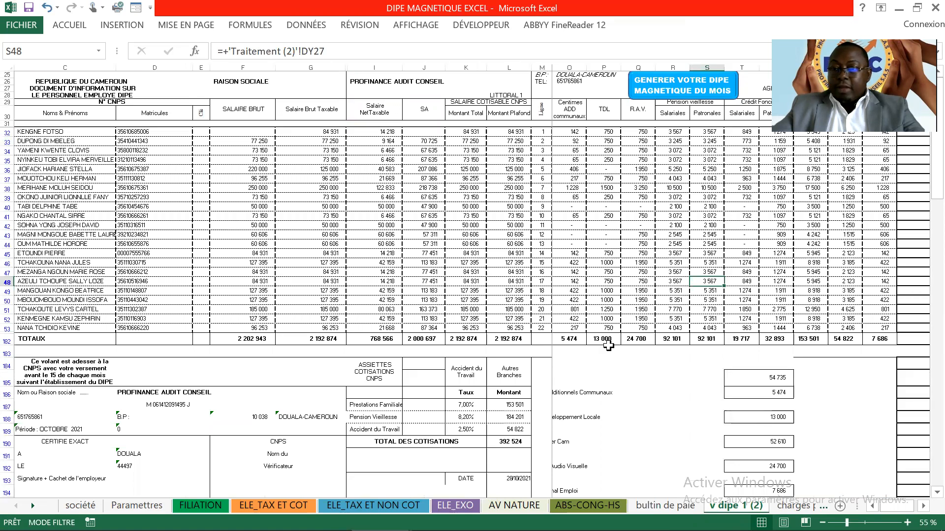
scroll(753, 345, down, 1)
scroll(740, 350, up, 1)
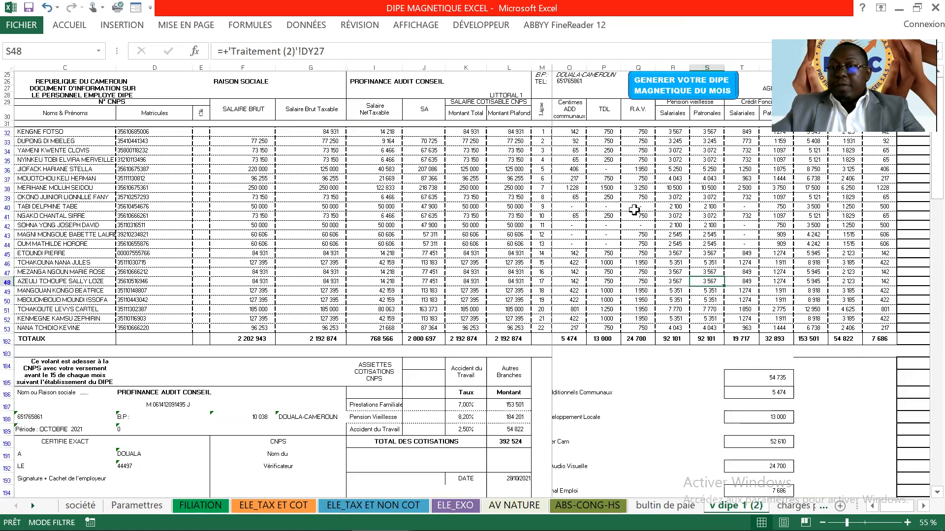
click(683, 93)
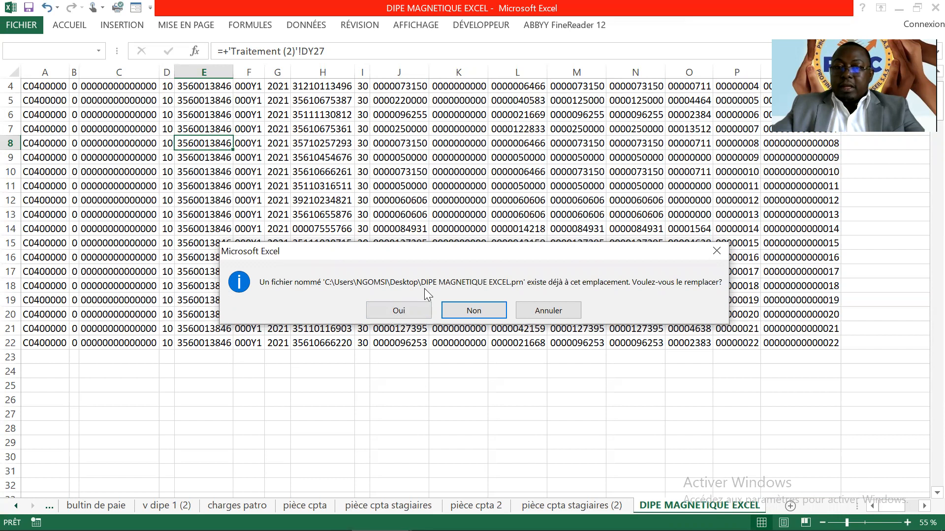
click(403, 311)
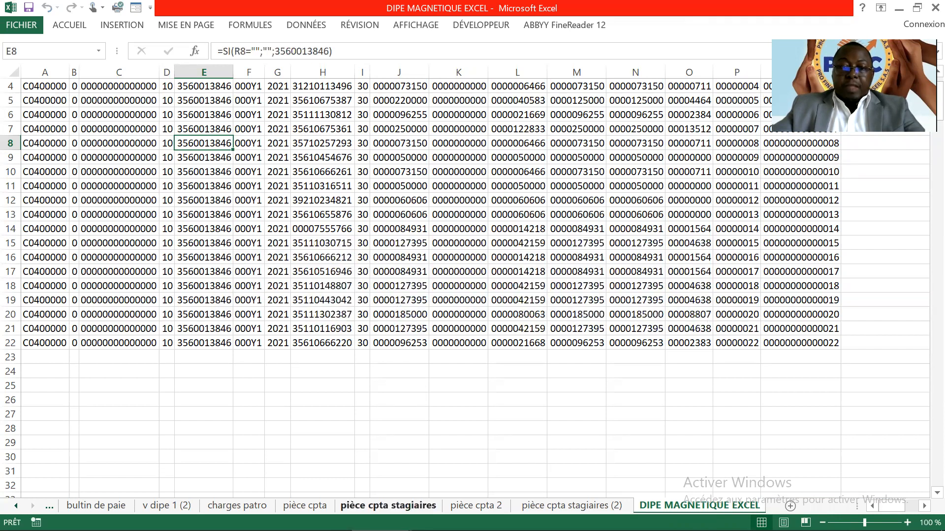
Switch to the Desktop folder in File Explorer and delete the old DIPE MAGNETIQUE EXCEL CTB text file
mouse_move(441, 517)
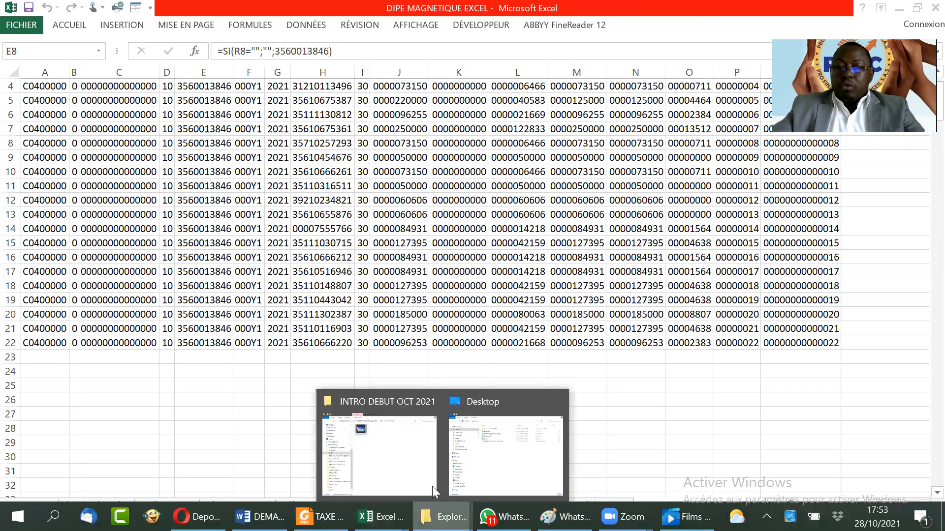
click(492, 451)
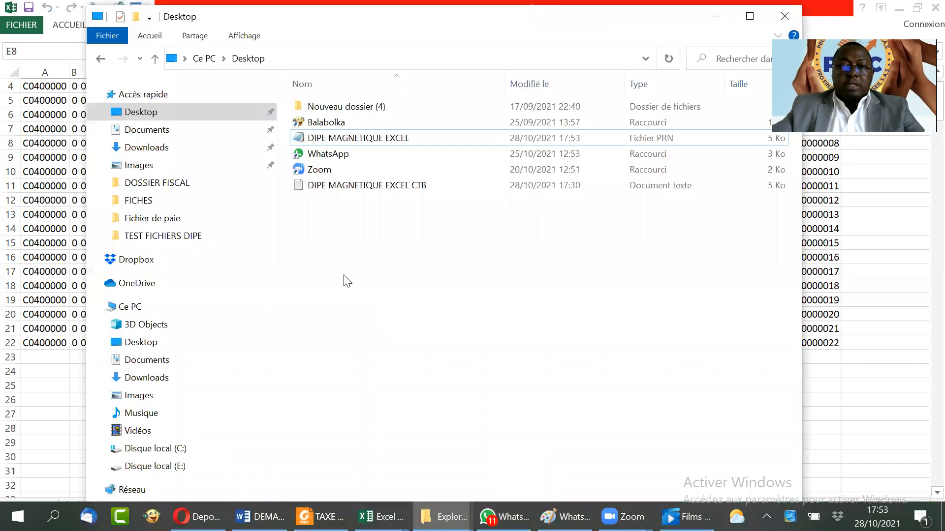
right_click(350, 187)
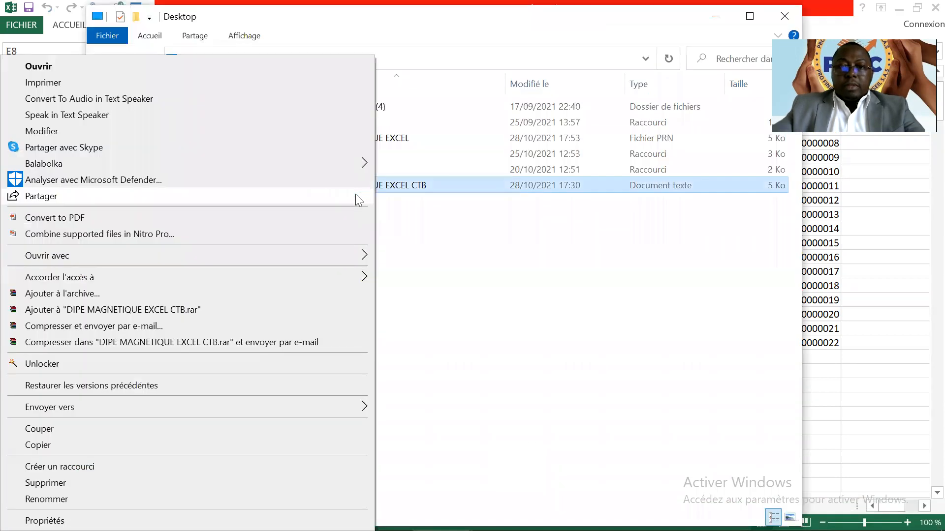
click(65, 486)
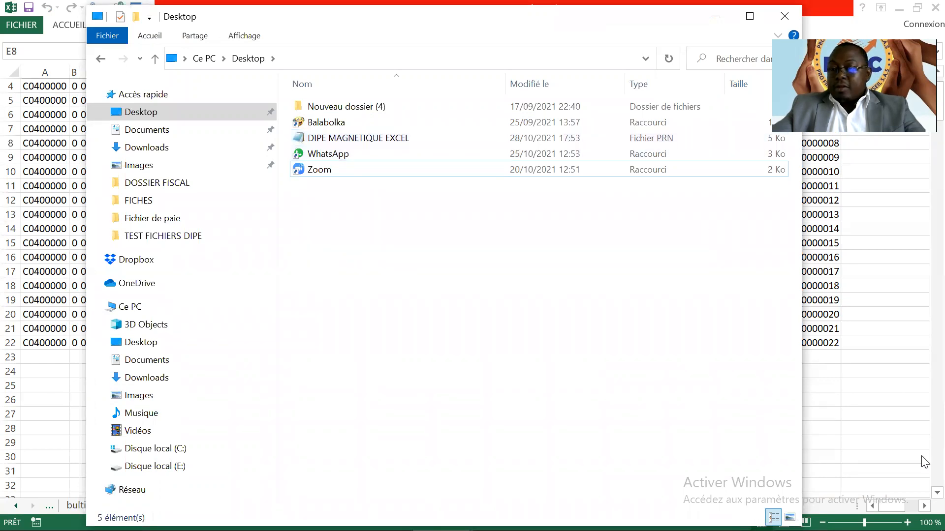
mouse_move(920, 530)
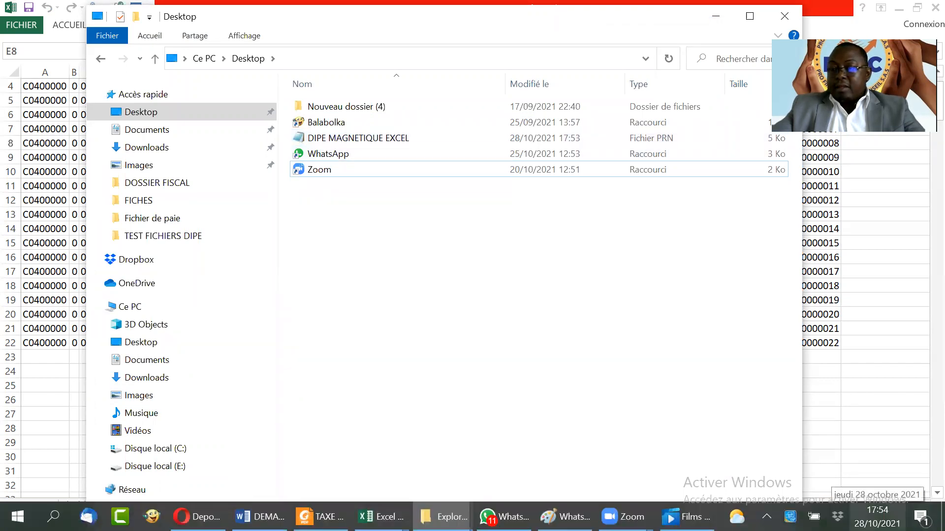
Open the DIPE MAGNETIQUE EXCEL PRN file in Notepad, save it as text file DIPE MAGNETIQUE EXCEL OCT, and select the new file on the Desktop
double_click(357, 143)
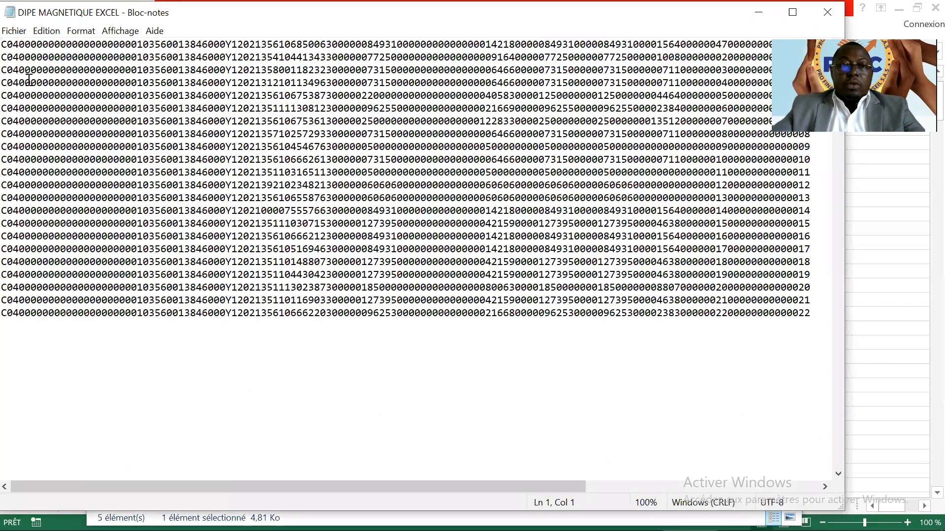
click(13, 33)
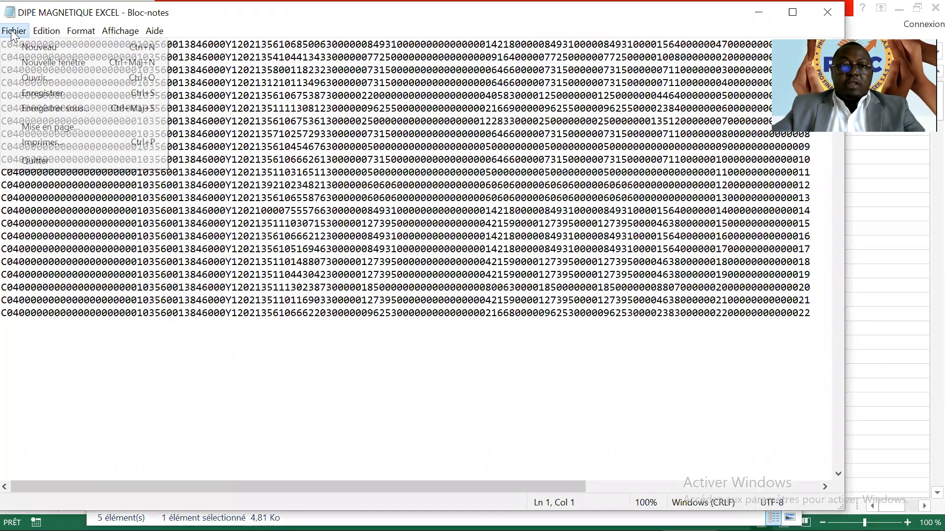
click(56, 111)
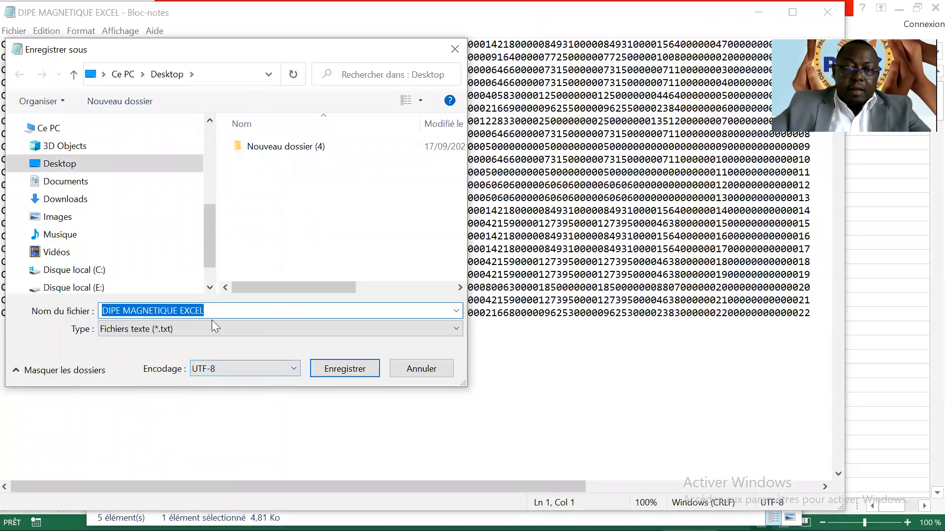
click(227, 309)
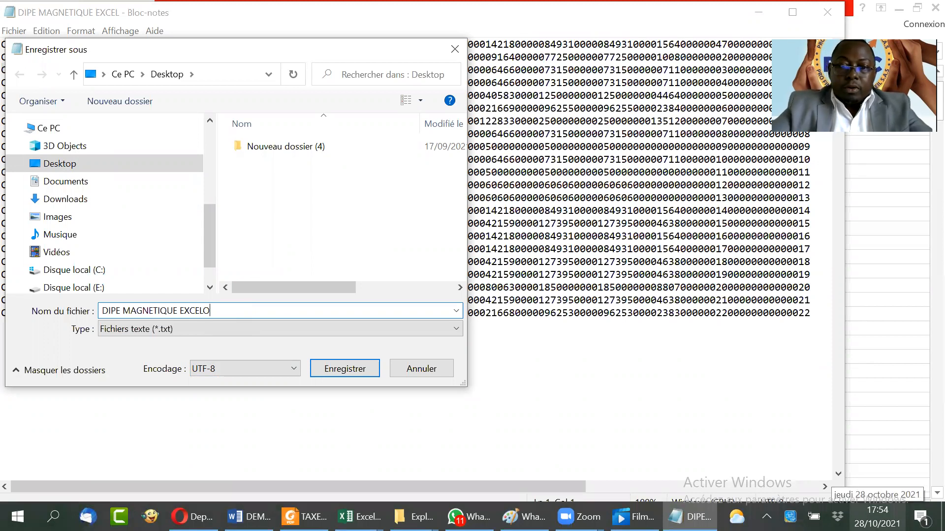
text(T)
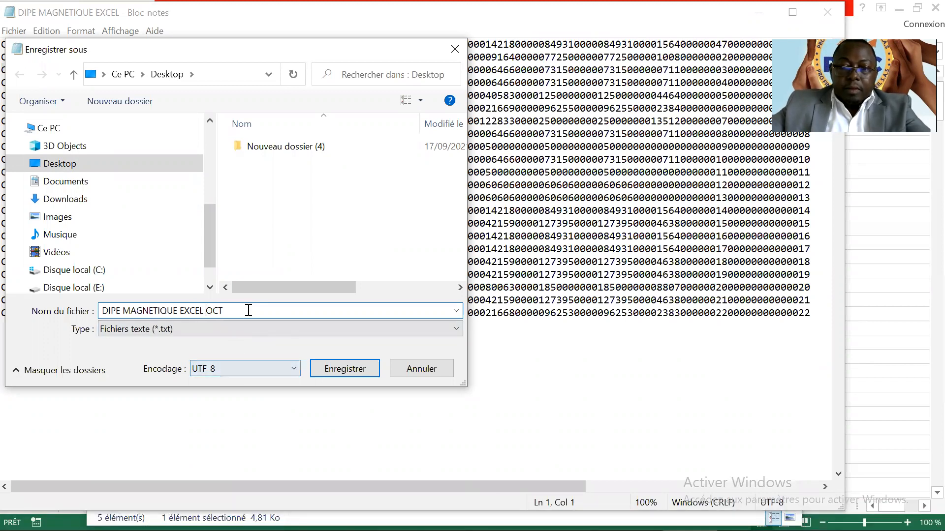
click(345, 370)
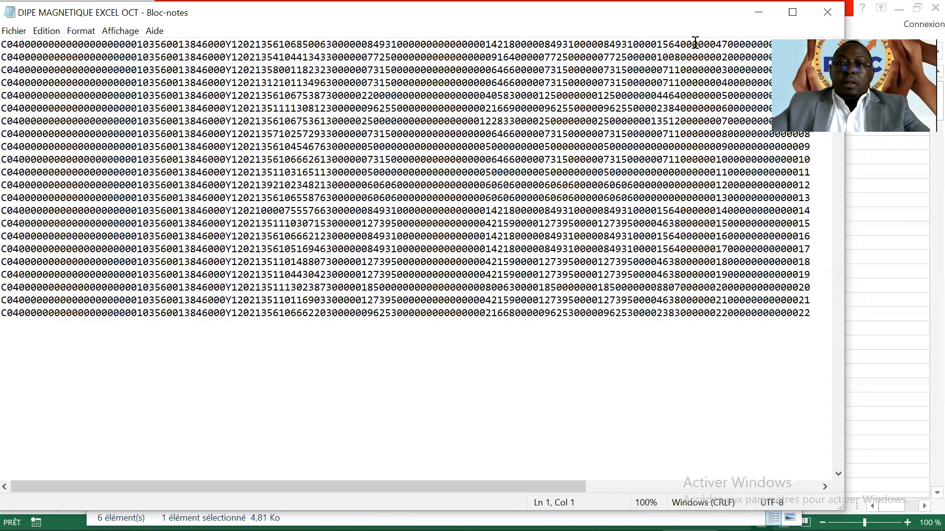
click(759, 12)
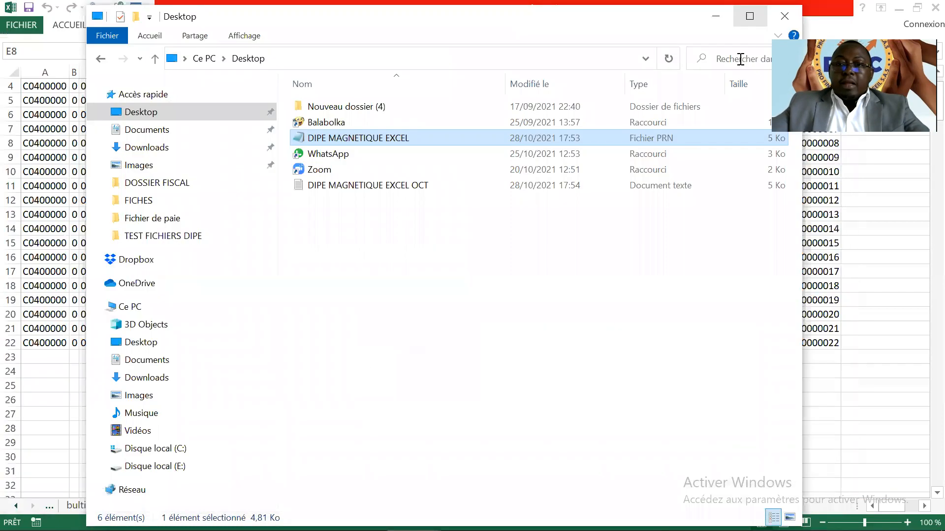
click(378, 190)
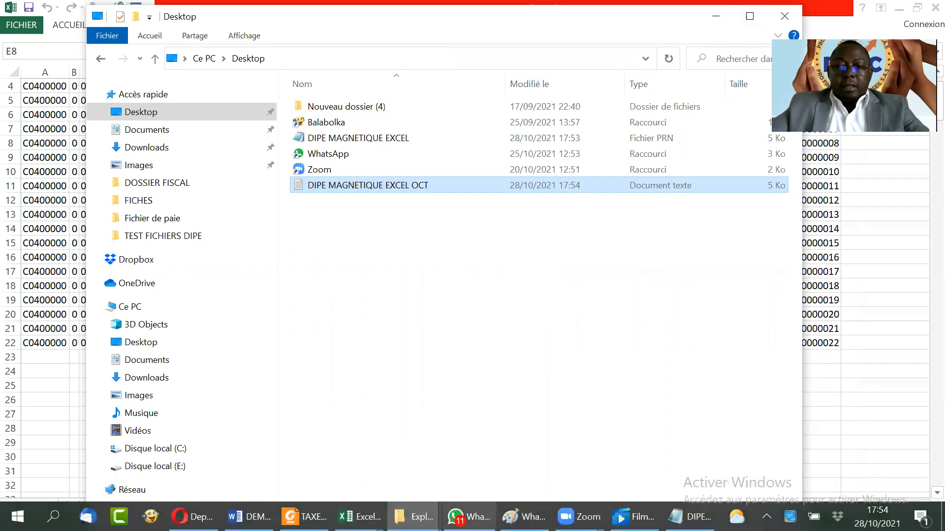
Switch to the CNPS magnetic DIPE deposit page in Opera and submit DIPE MAGNETIQUE EXCEL OCT as the month's initial declaration
click(193, 517)
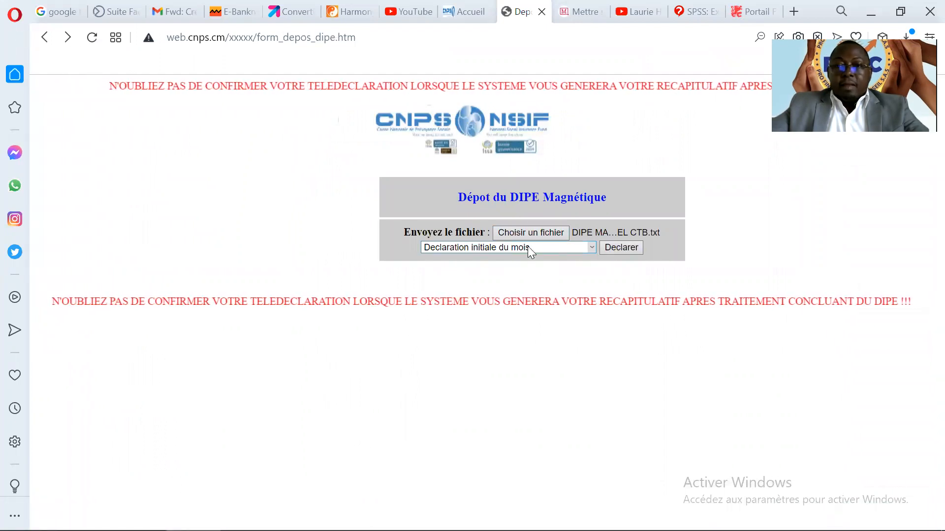
click(530, 234)
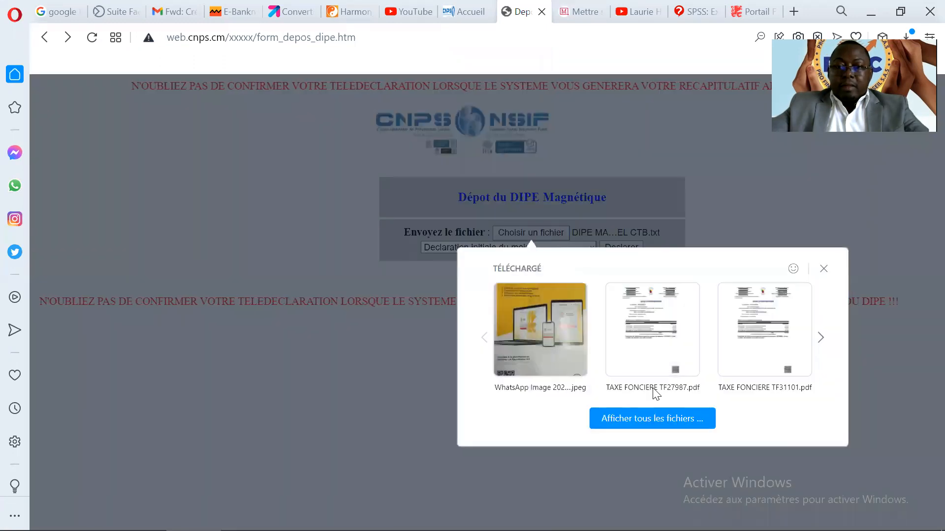
click(652, 421)
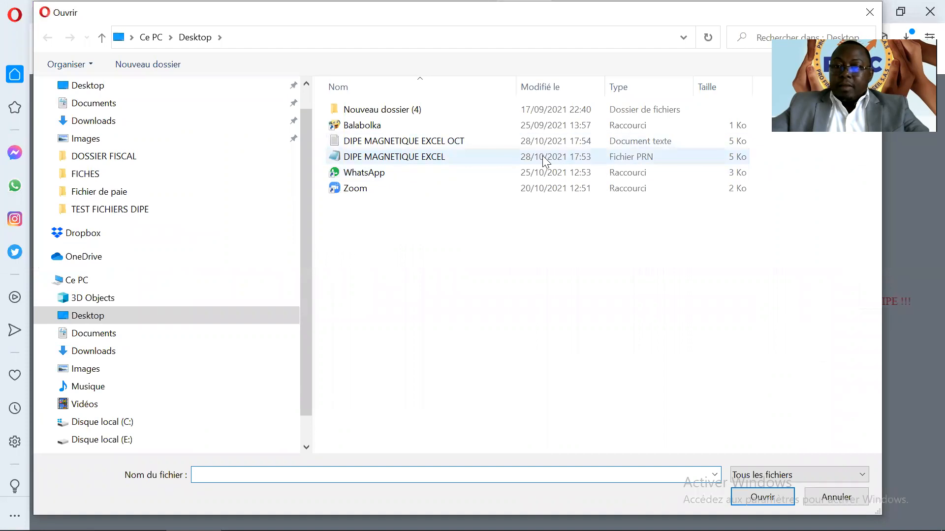
click(419, 148)
double_click(419, 141)
click(629, 245)
Review the declaration summary, from the employer details to the contribution breakdown and total amount payable
scroll(689, 298, down, 3)
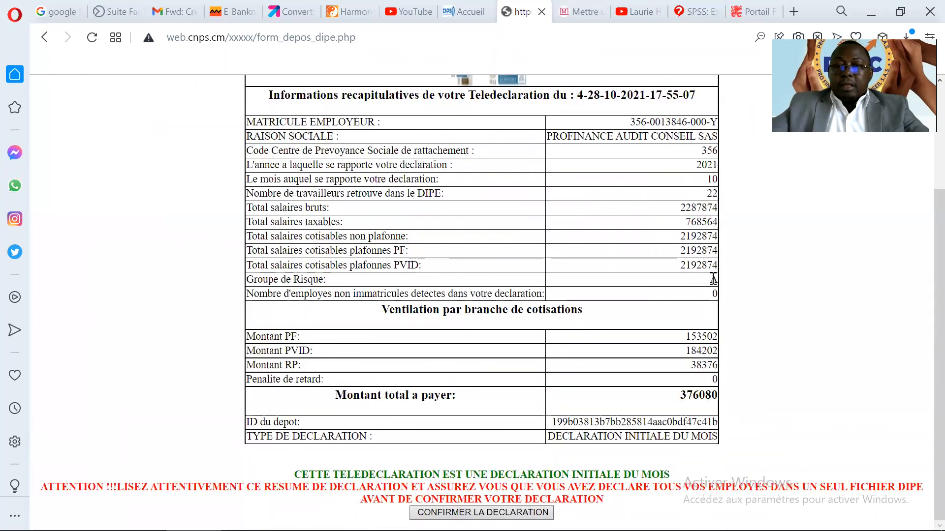
scroll(716, 292, up, 1)
scroll(720, 296, up, 2)
scroll(720, 298, down, 4)
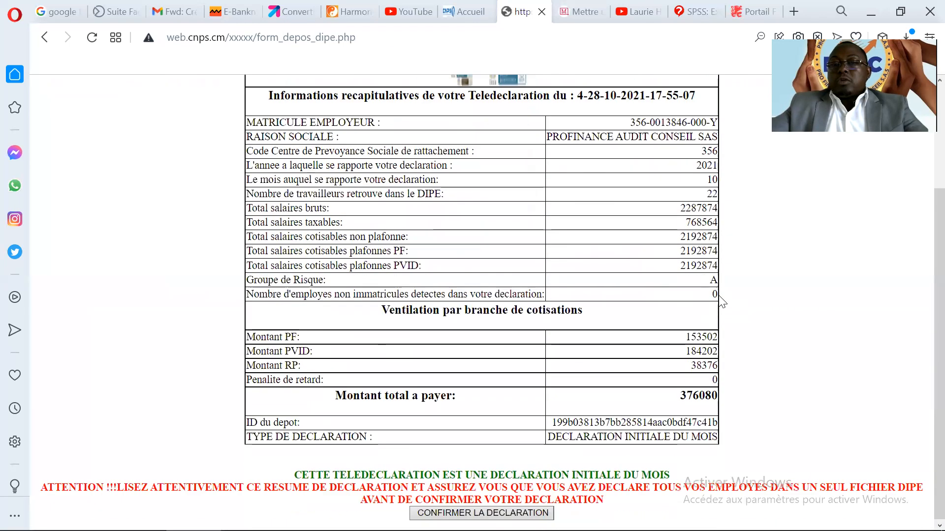